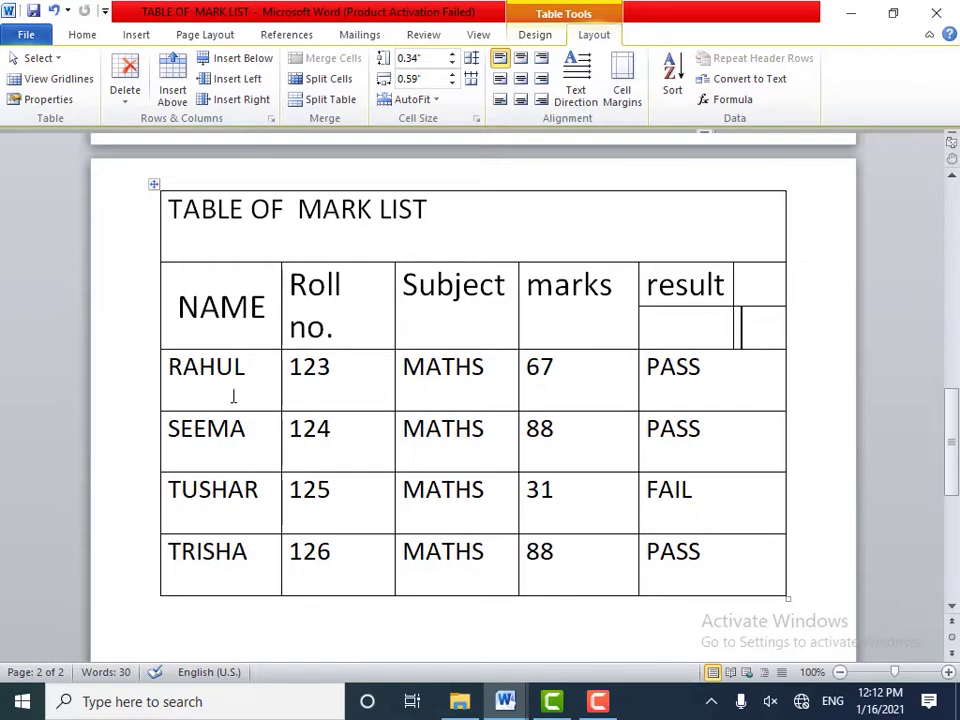
Step: Select the whole marks table and show the Table Tools Design styling options
{"action": "left_click", "coordinate": [155, 184]}
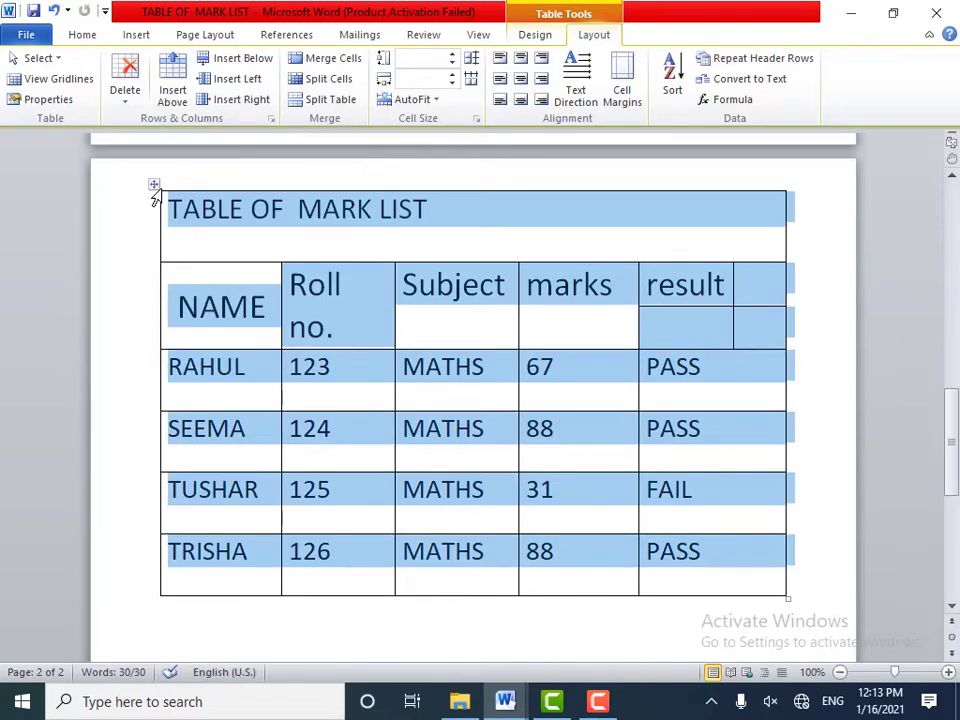
{"action": "left_click", "coordinate": [550, 19]}
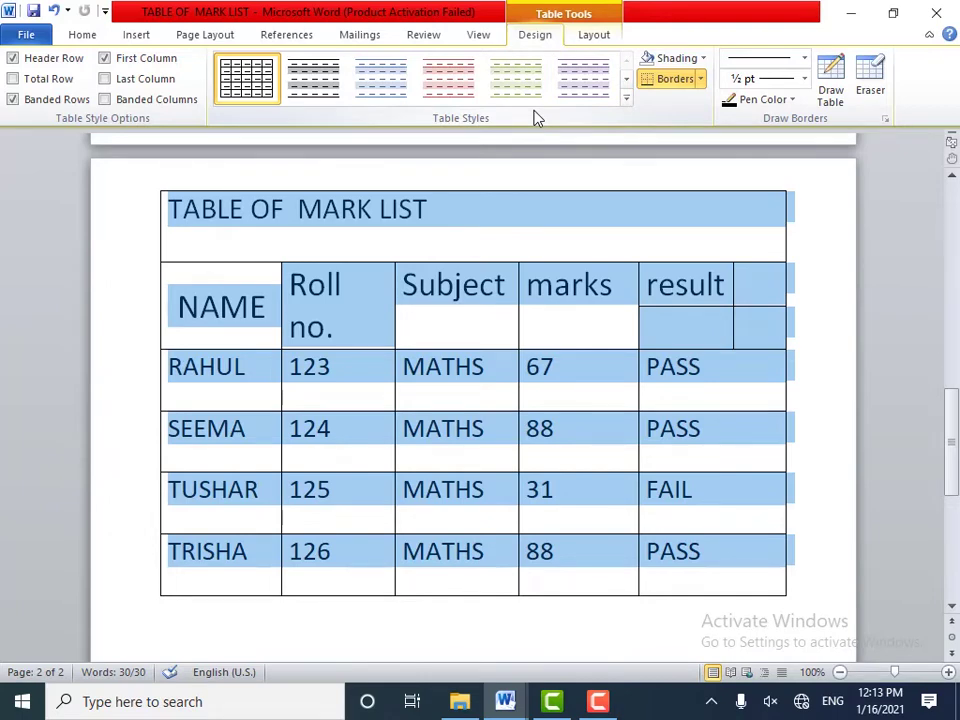
Step: Apply the green banded built-in table style from the expanded gallery, then deselect the table
{"action": "left_click", "coordinate": [627, 99]}
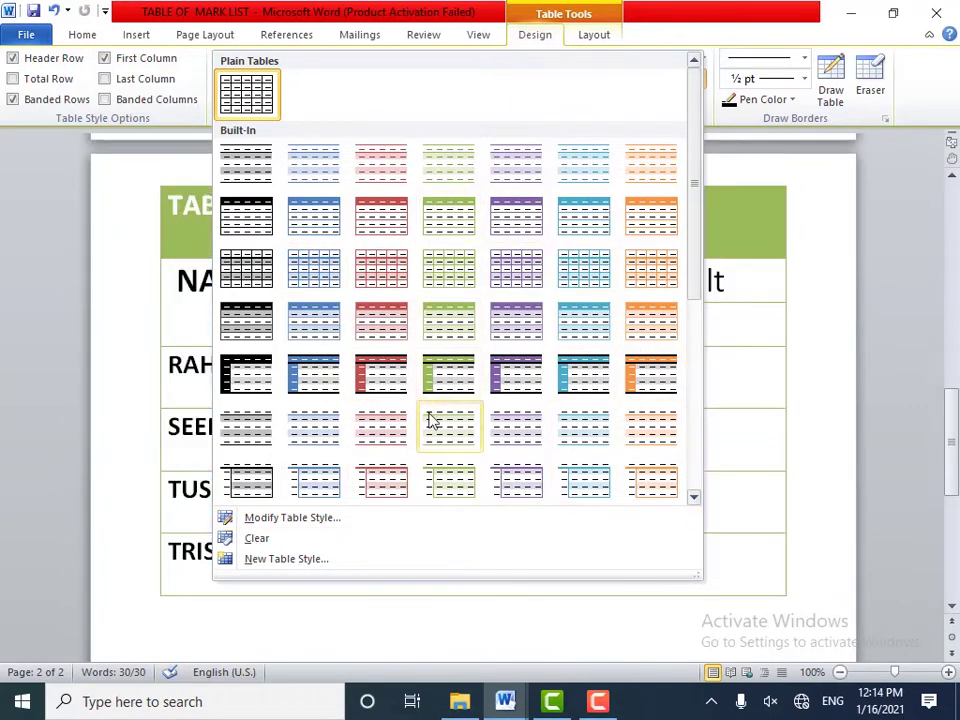
{"action": "left_click", "coordinate": [452, 317]}
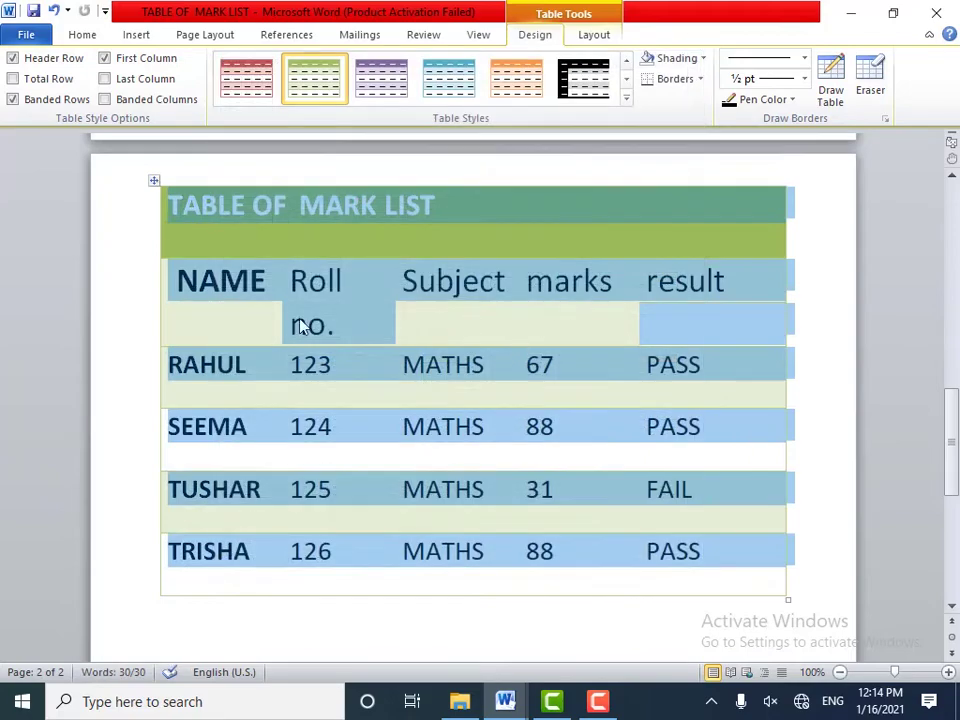
{"action": "key", "text": "ctrl+End"}
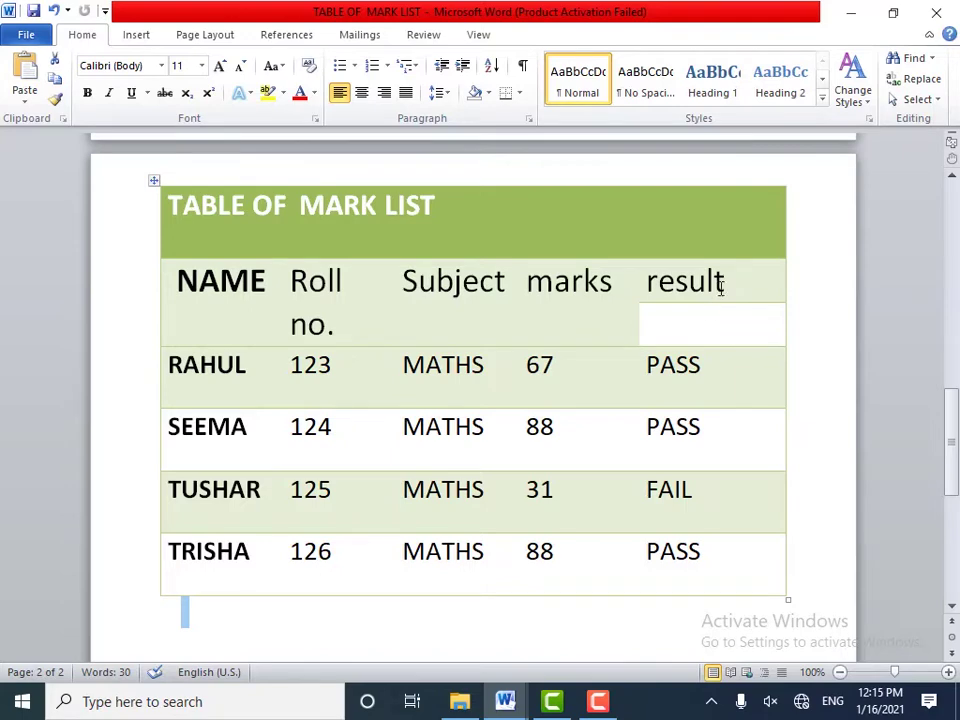
{"action": "right_click", "coordinate": [504, 216]}
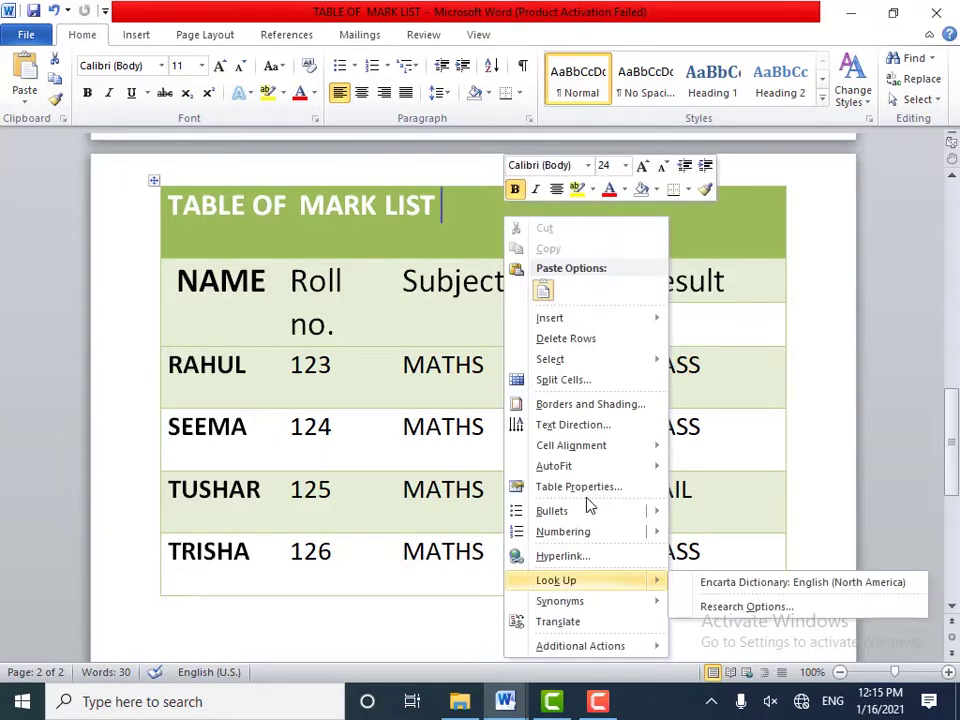
Step: In Table Properties, set the preferred width to 7.3 inches and keep Center alignment
{"action": "mouse_move", "coordinate": [590, 476]}
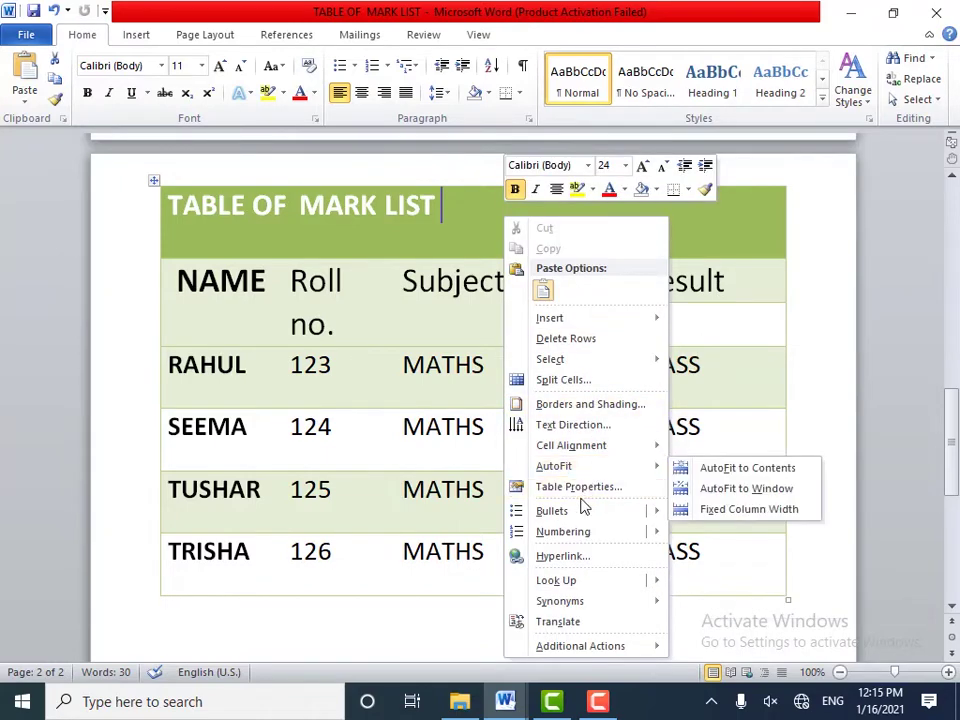
{"action": "left_click", "coordinate": [576, 487]}
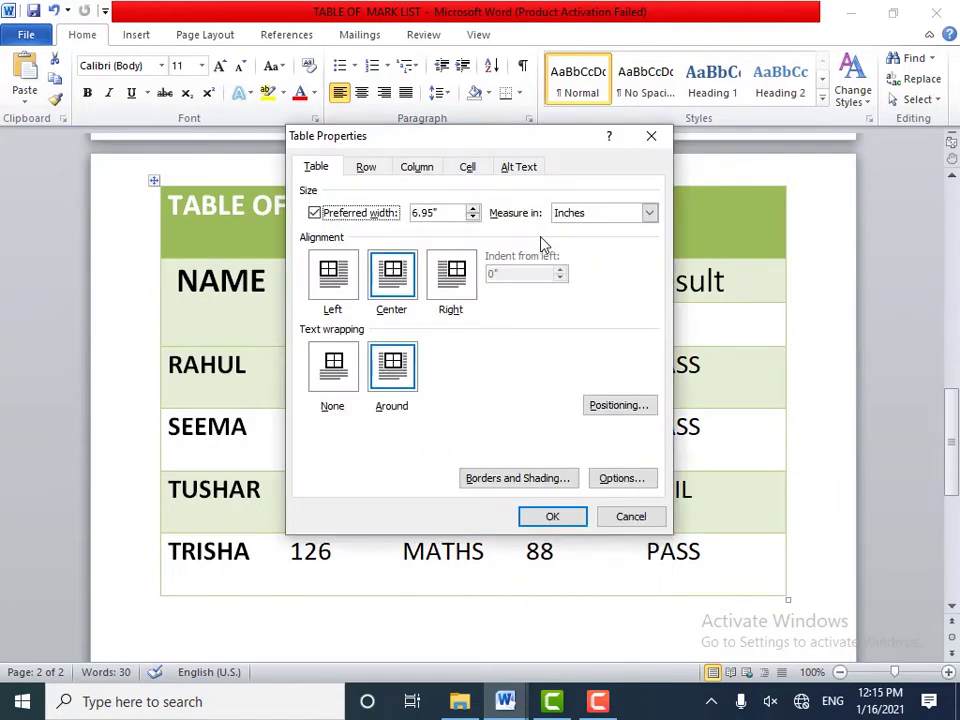
{"action": "left_click_drag", "start_coordinate": [465, 146], "coordinate": [359, 203]}
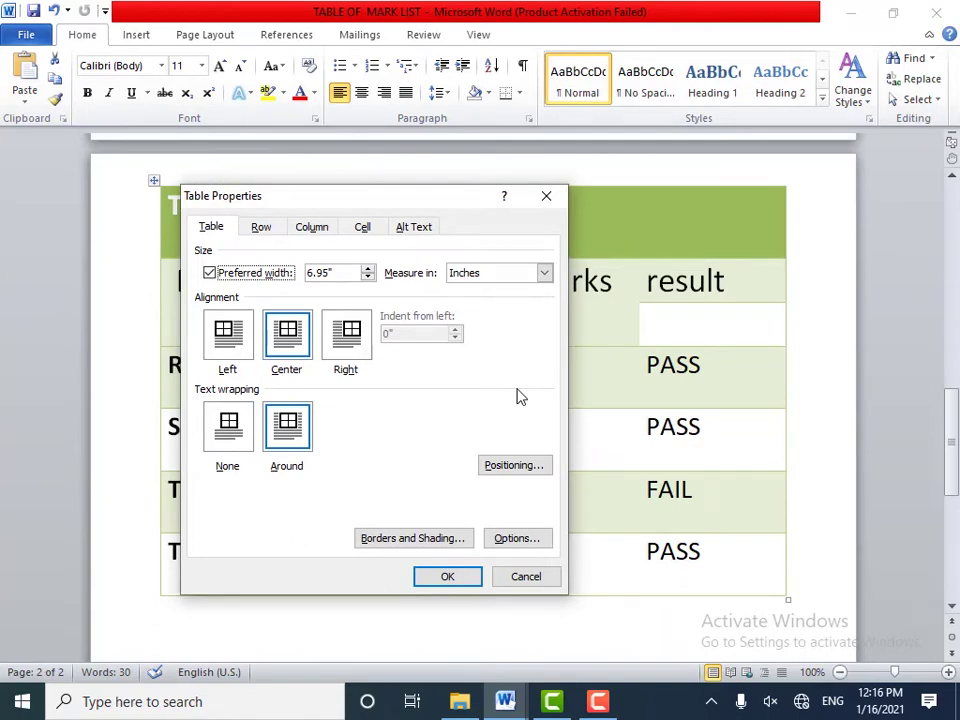
{"action": "left_click", "coordinate": [368, 268]}
{"action": "left_click", "coordinate": [368, 268]}
{"action": "left_click", "coordinate": [368, 268]}
{"action": "left_click", "coordinate": [368, 268]}
{"action": "left_click", "coordinate": [368, 268]}
{"action": "left_click", "coordinate": [368, 268]}
{"action": "left_click", "coordinate": [368, 277]}
{"action": "left_click", "coordinate": [368, 277]}
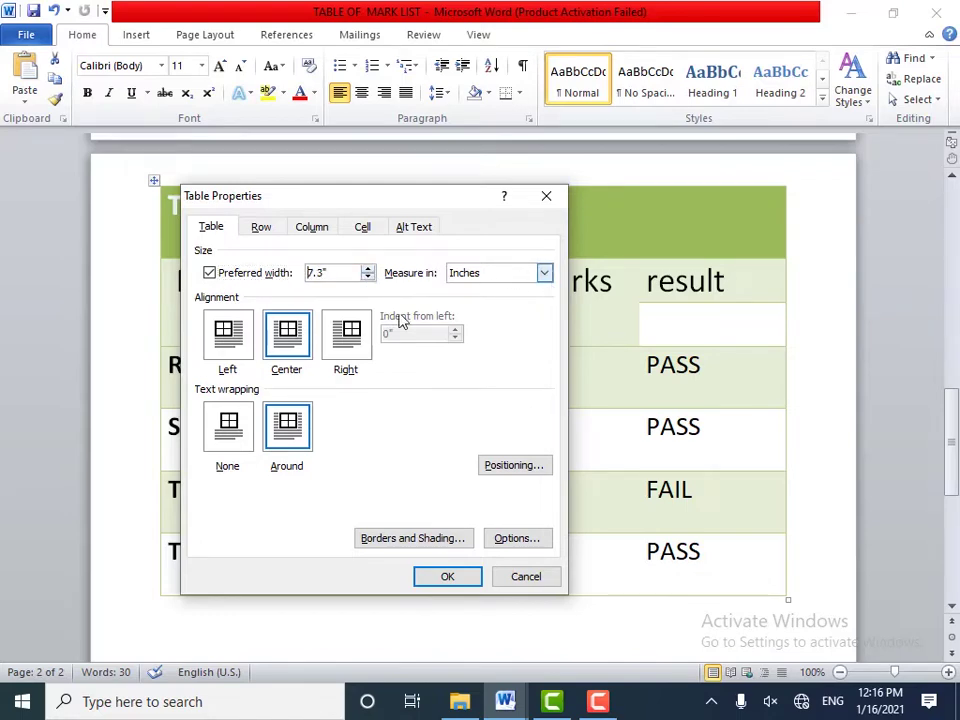
{"action": "left_click", "coordinate": [238, 342]}
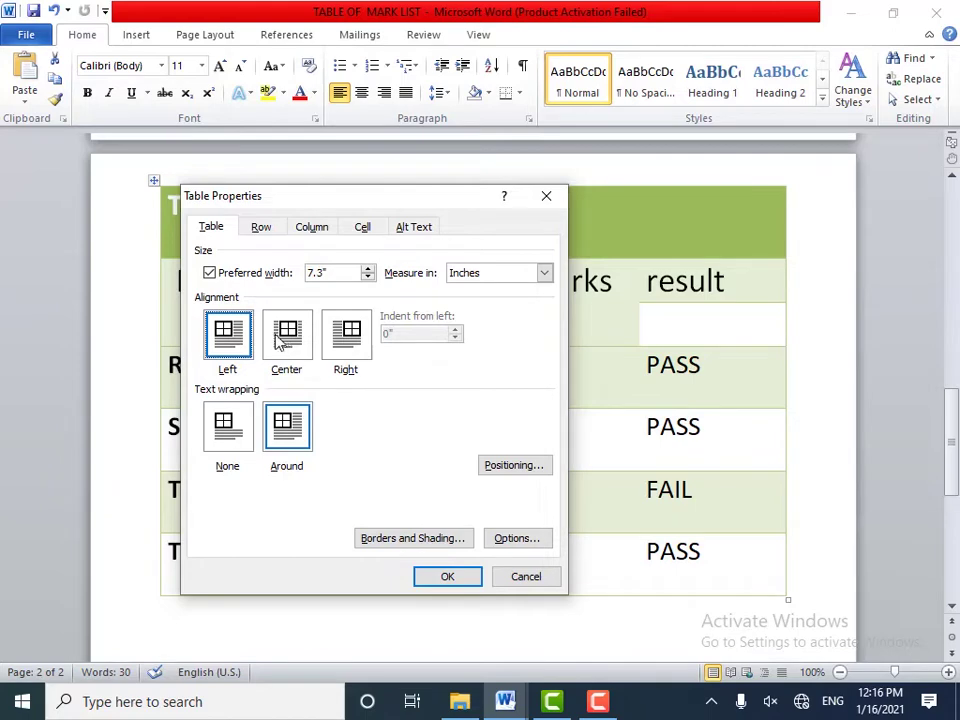
{"action": "left_click", "coordinate": [281, 341]}
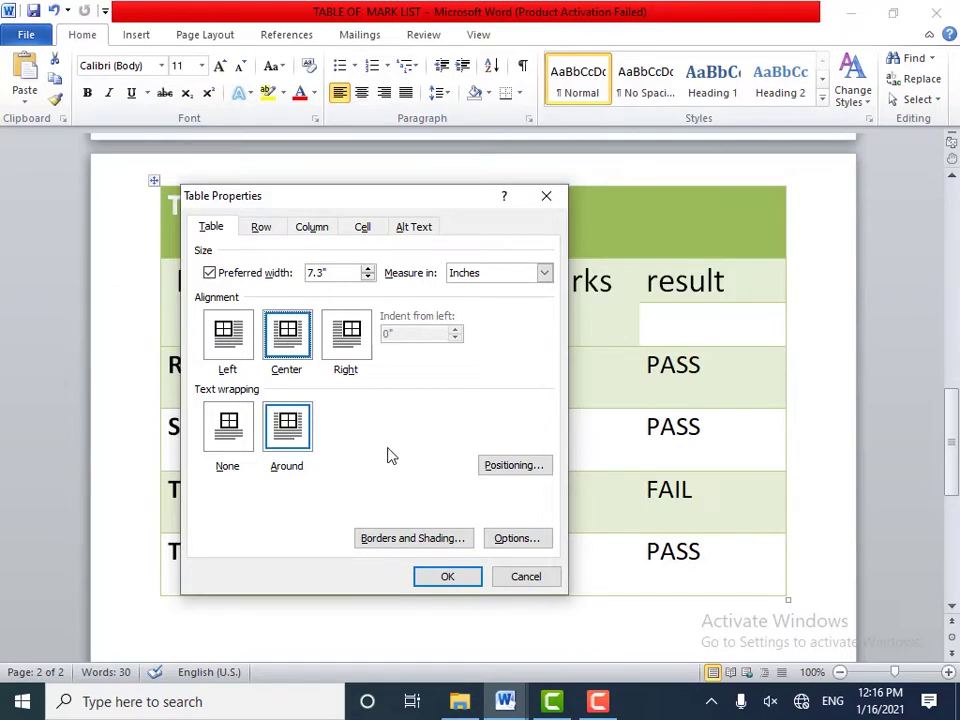
{"action": "left_click", "coordinate": [405, 539]}
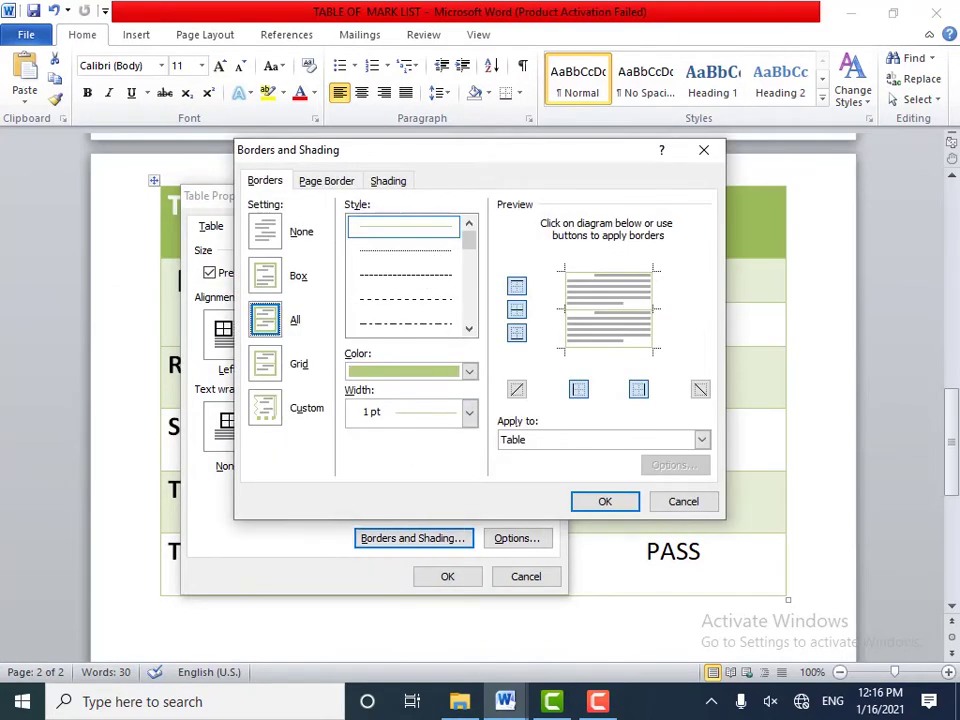
Step: Choose a dashed border line style in the Borders and Shading dialog
{"action": "left_click_drag", "start_coordinate": [465, 151], "coordinate": [396, 188]}
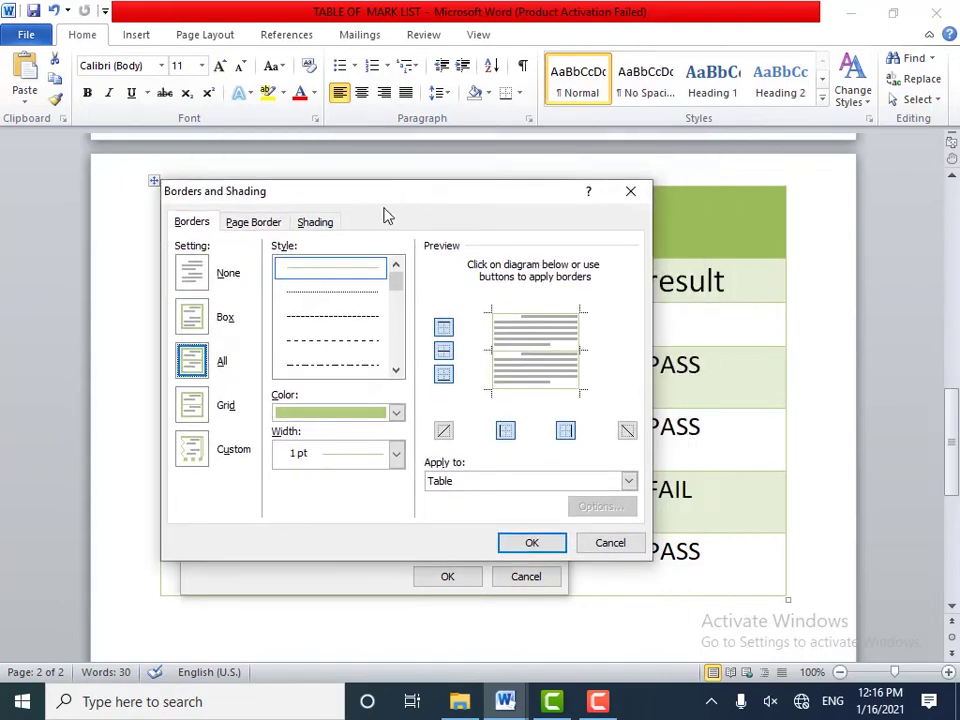
{"action": "left_click", "coordinate": [190, 228]}
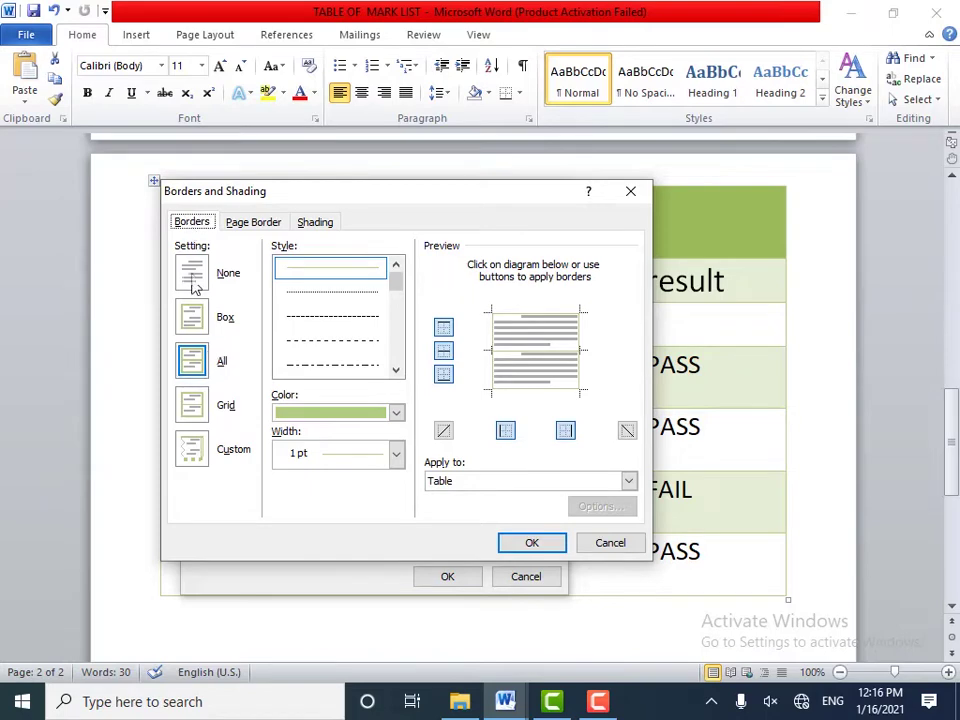
{"action": "left_click", "coordinate": [314, 291]}
{"action": "left_click", "coordinate": [316, 270]}
{"action": "left_click", "coordinate": [316, 296]}
{"action": "left_click", "coordinate": [320, 318]}
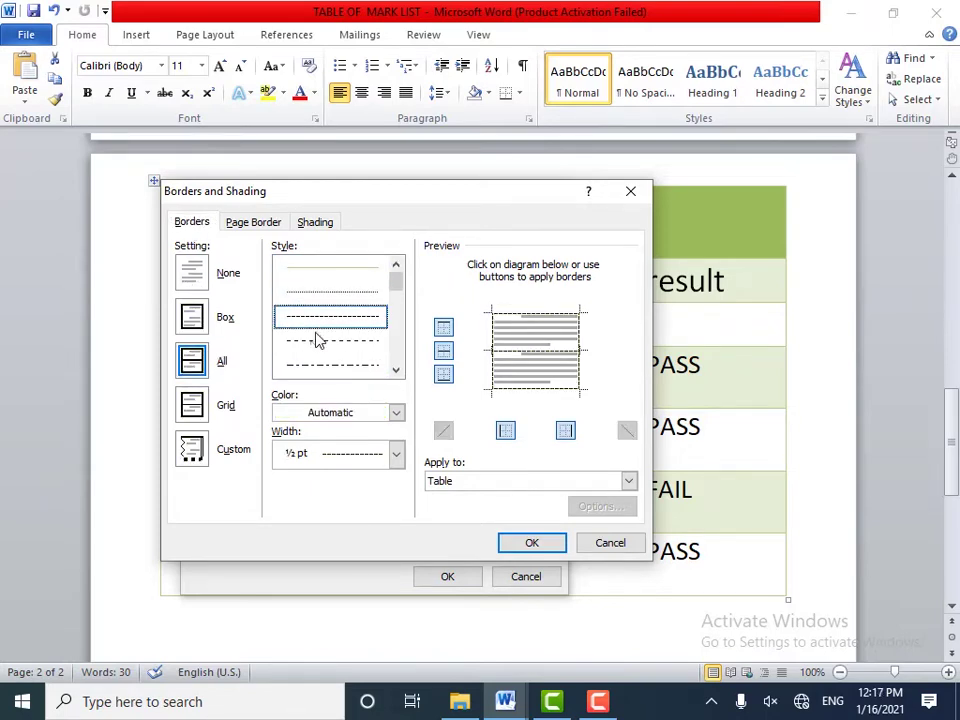
Step: Apply red shading to the title cell only and confirm the table property changes
{"action": "left_click", "coordinate": [318, 223]}
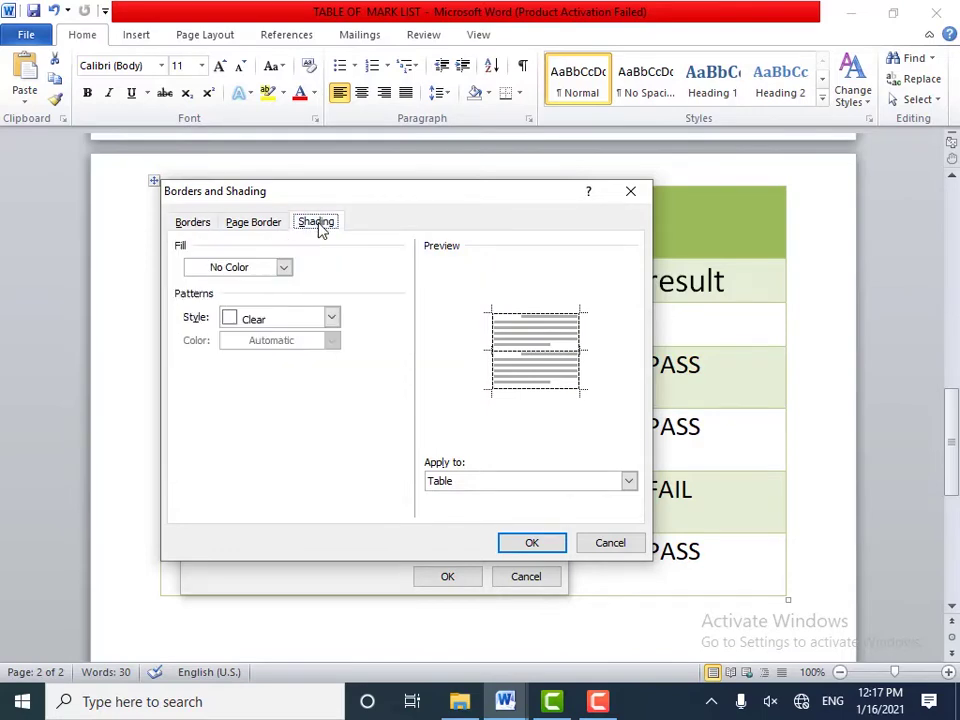
{"action": "left_click", "coordinate": [284, 267]}
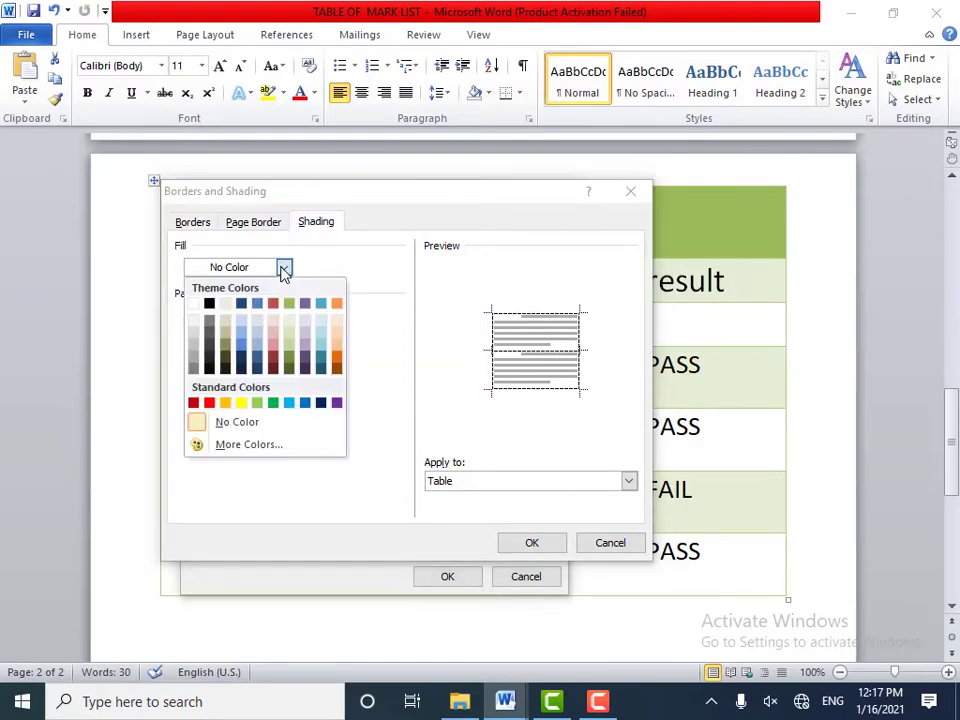
{"action": "left_click", "coordinate": [208, 404]}
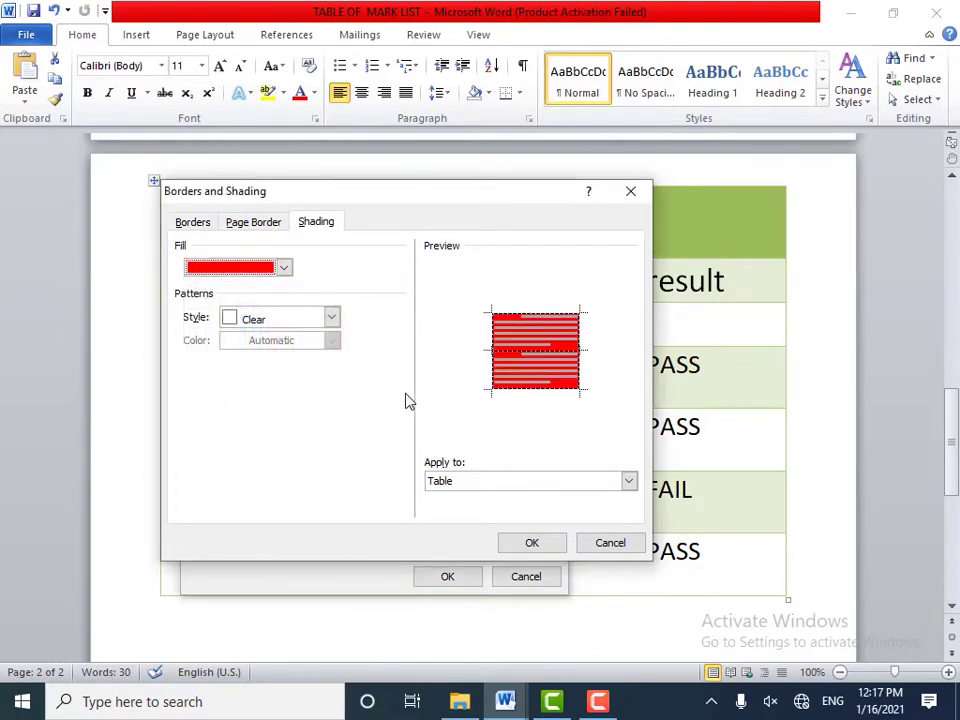
{"action": "left_click", "coordinate": [628, 481]}
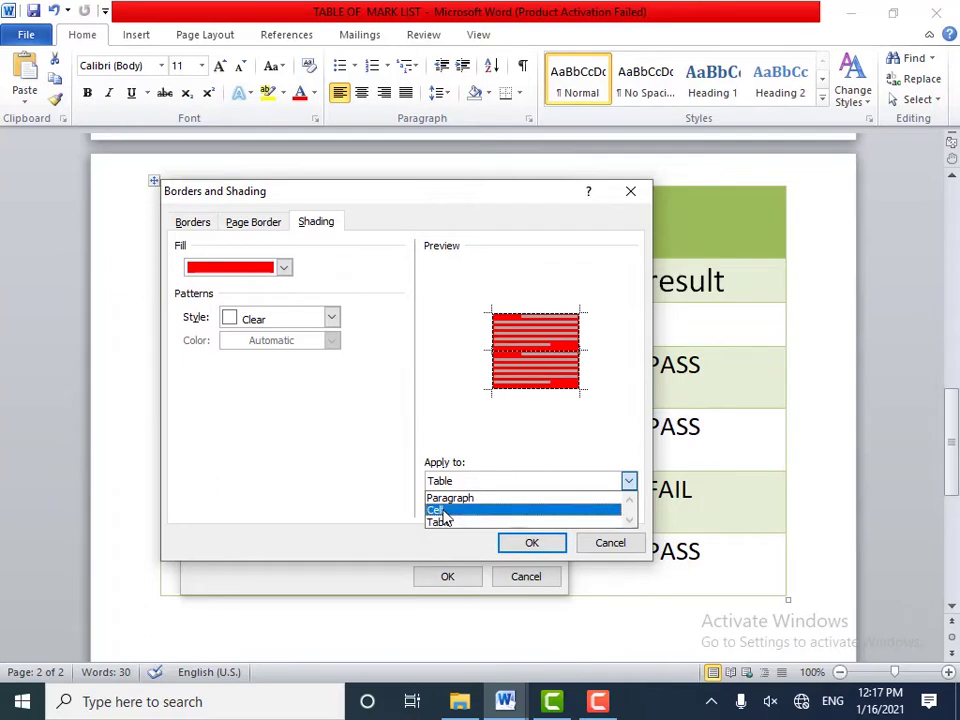
{"action": "left_click", "coordinate": [437, 512]}
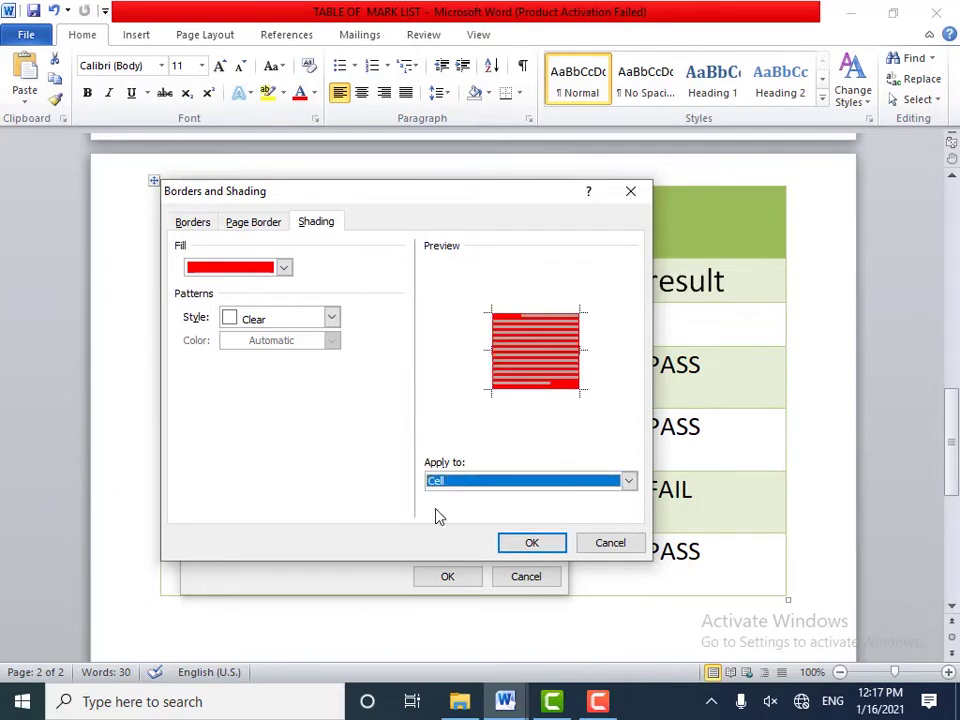
{"action": "left_click", "coordinate": [532, 545]}
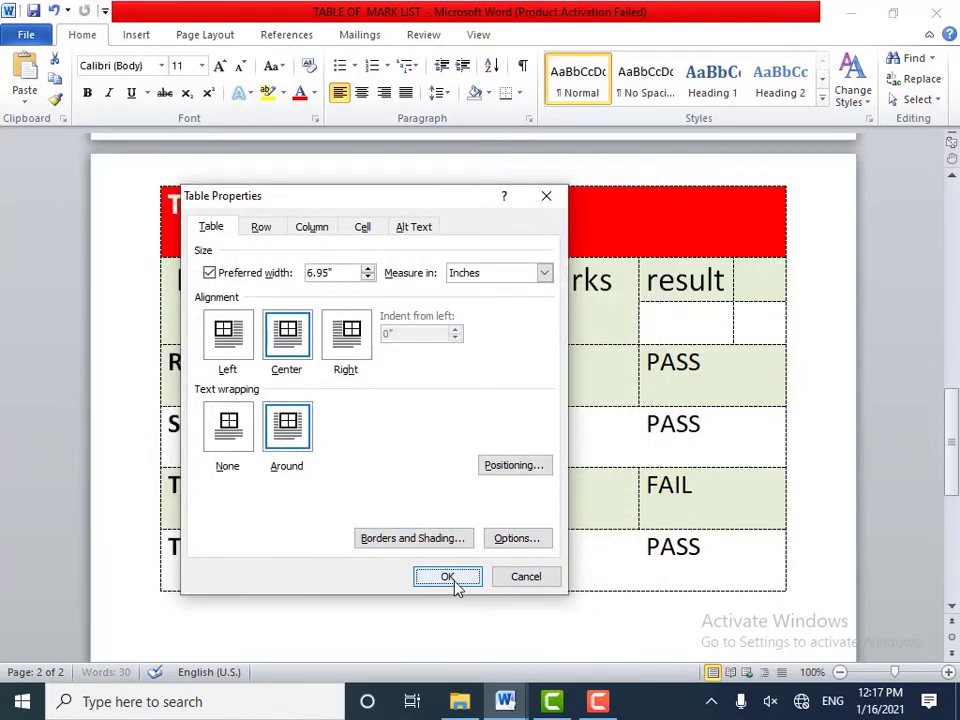
{"action": "left_click", "coordinate": [446, 580]}
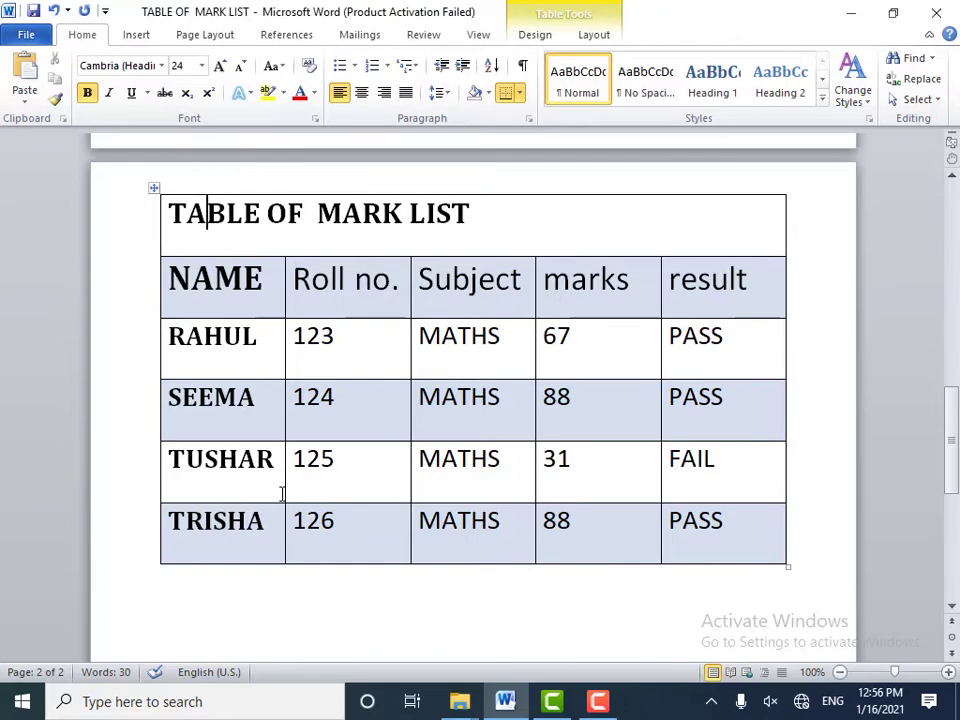
Step: Select the whole mark list table, undo the No Spacing style, and show Table Tools Design
{"action": "left_click", "coordinate": [154, 188]}
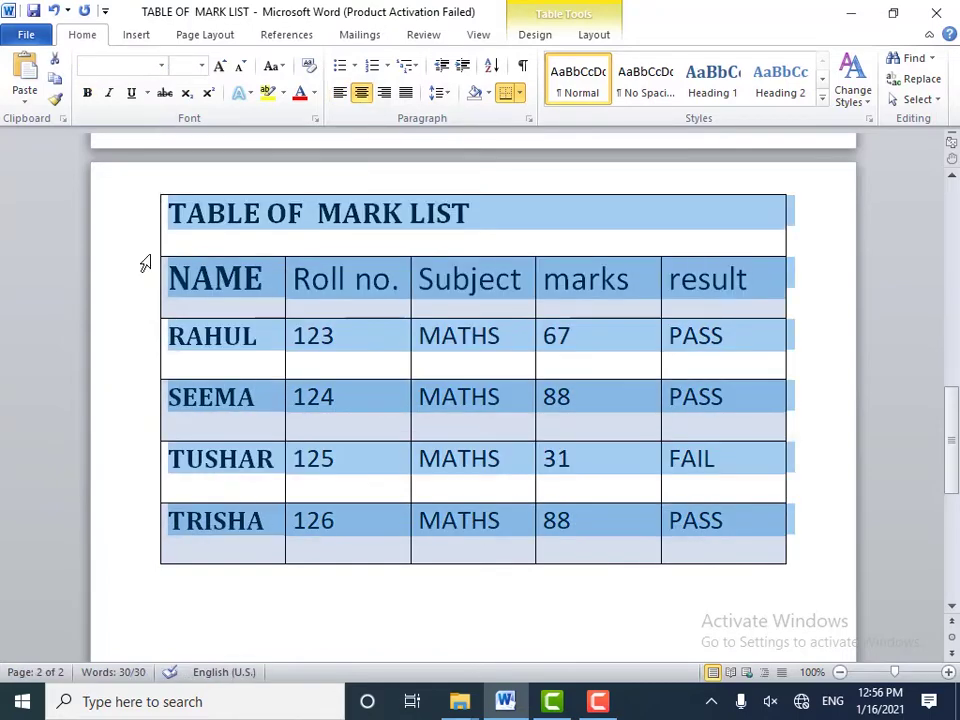
{"action": "left_click", "coordinate": [645, 80]}
{"action": "key", "text": "ctrl+z"}
{"action": "left_click", "coordinate": [574, 13]}
{"action": "left_click", "coordinate": [530, 40]}
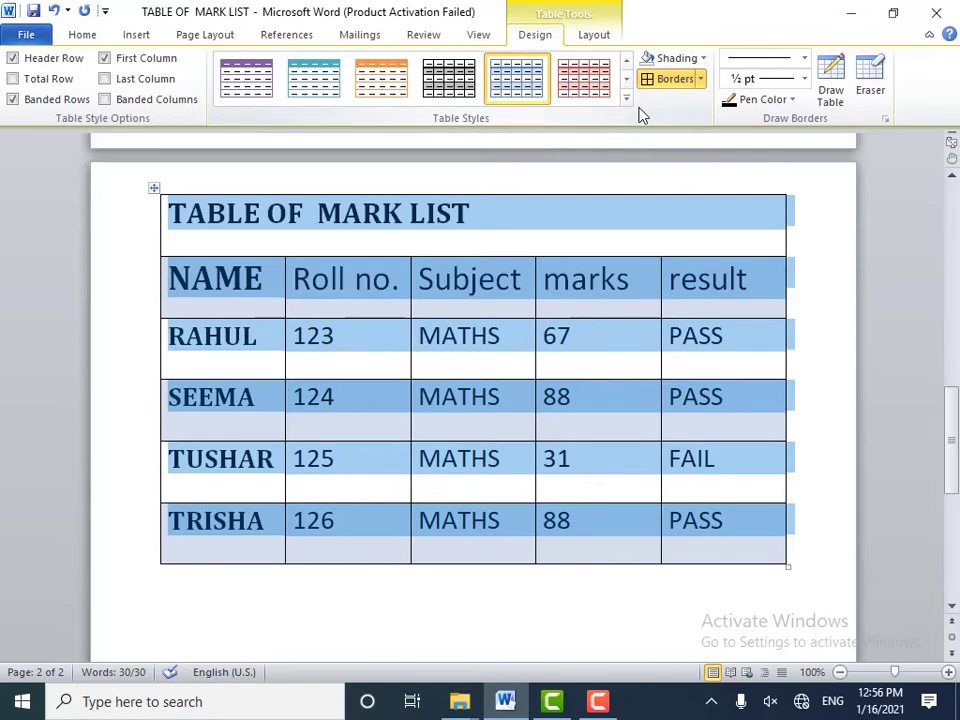
{"action": "left_click", "coordinate": [701, 80]}
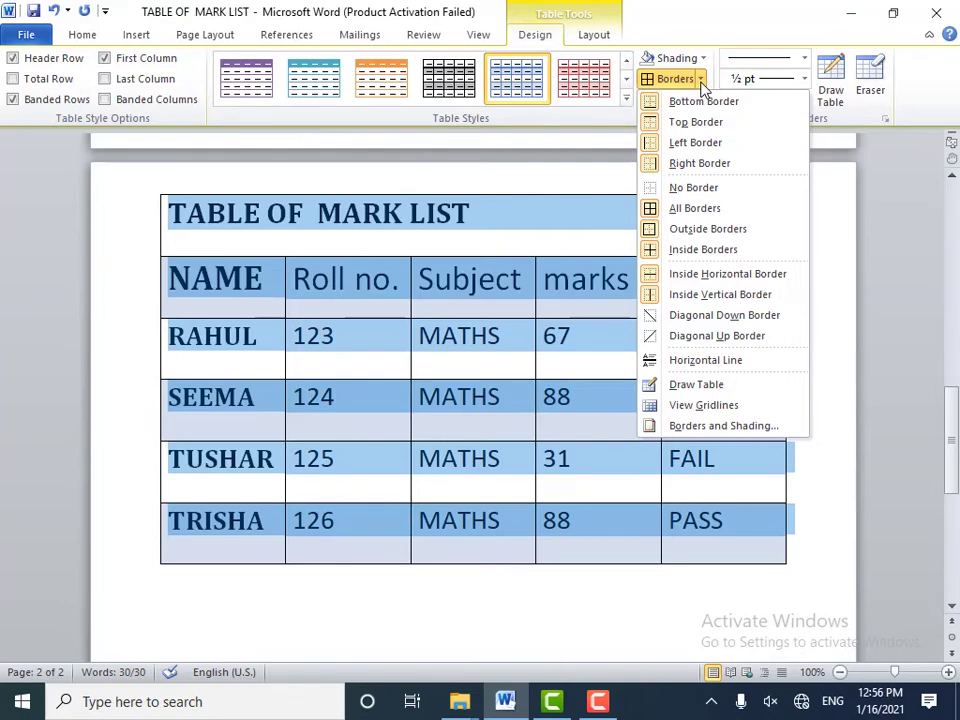
{"action": "left_click", "coordinate": [698, 210]}
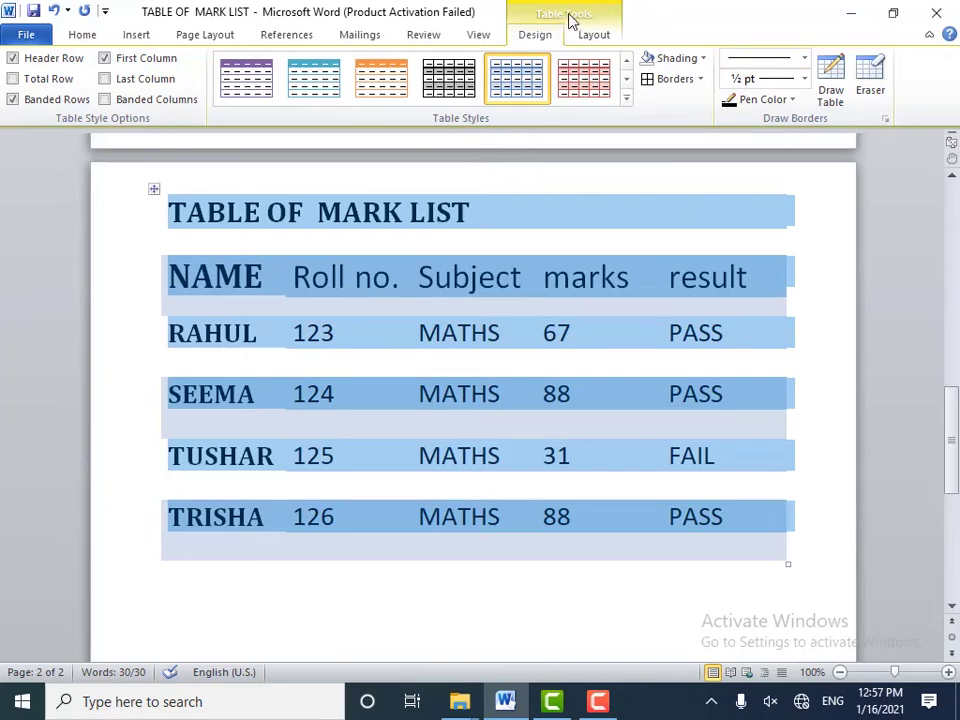
{"action": "left_click", "coordinate": [701, 79]}
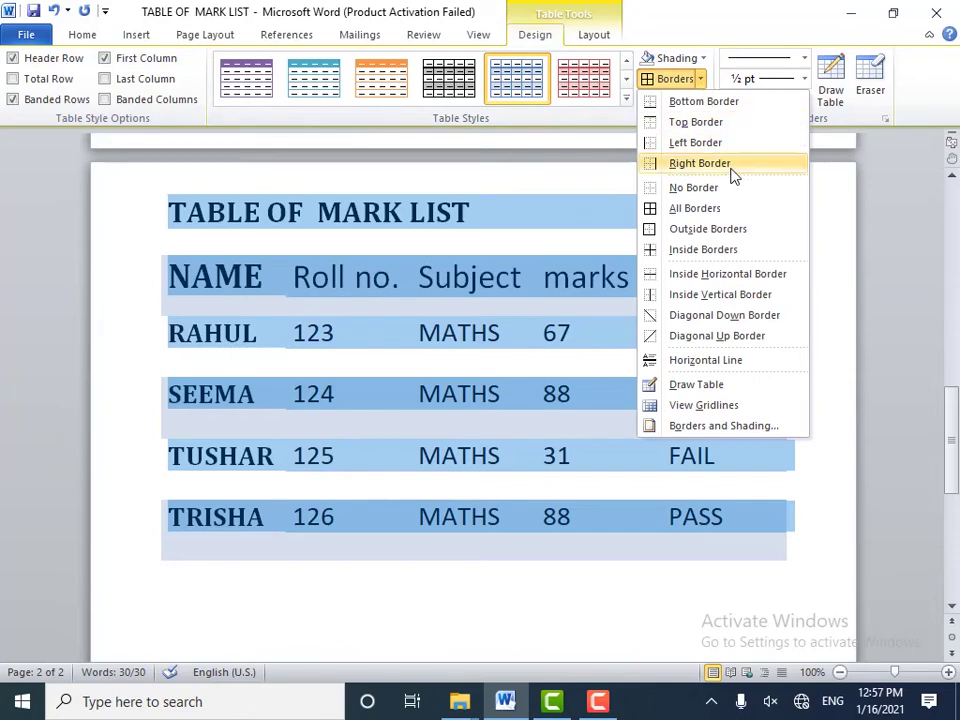
{"action": "left_click", "coordinate": [695, 209]}
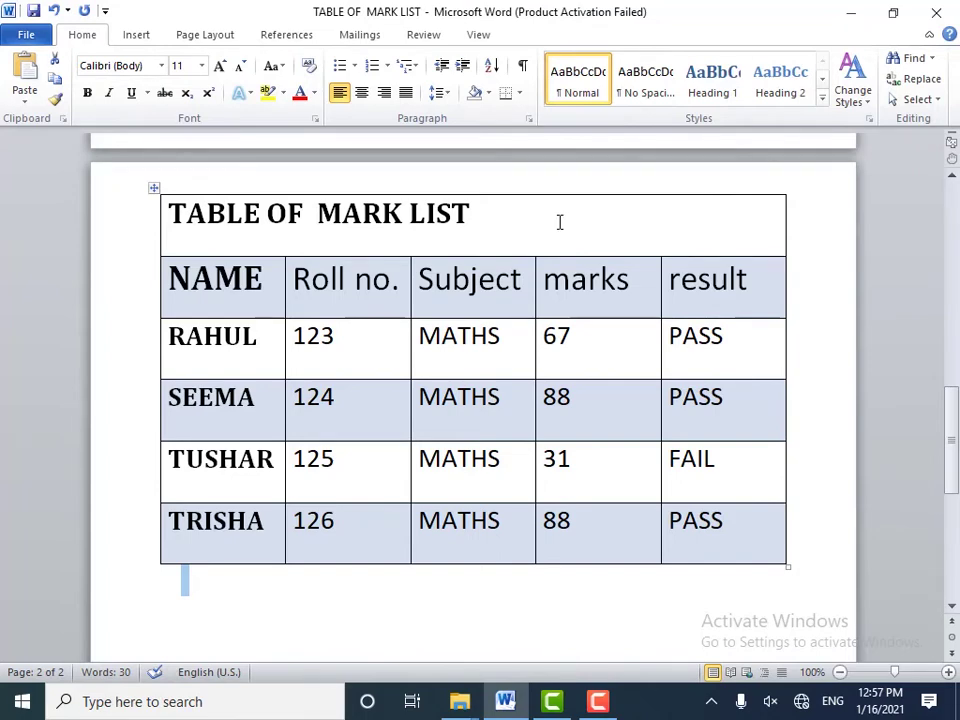
Step: Select the header row from NAME to result and show its Table Tools Design options
{"action": "key", "text": "ctrl+a"}
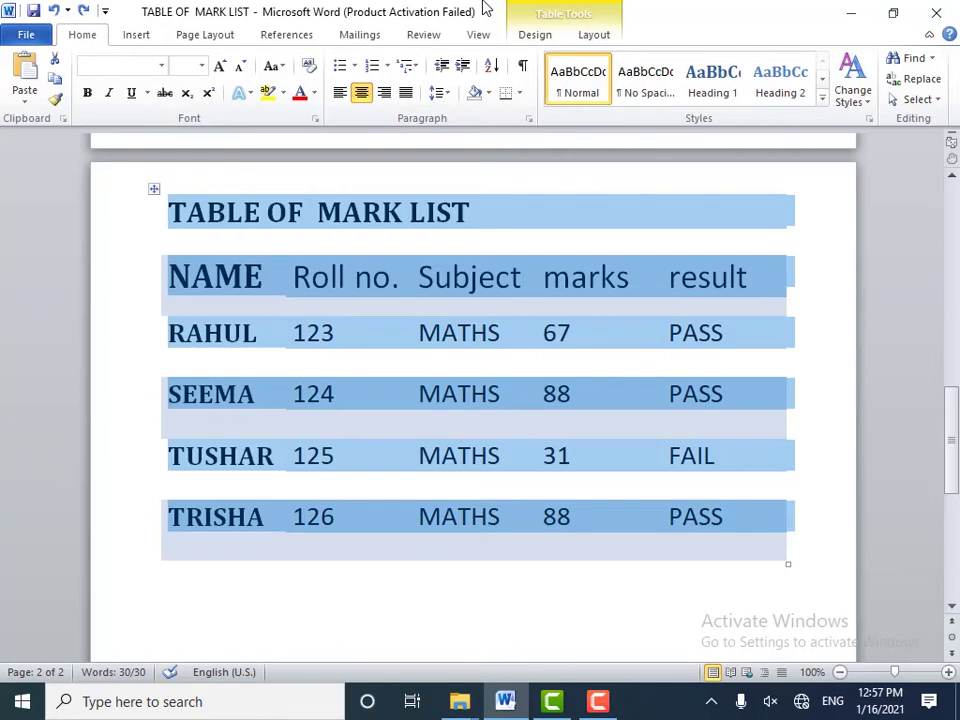
{"action": "left_click", "coordinate": [172, 210]}
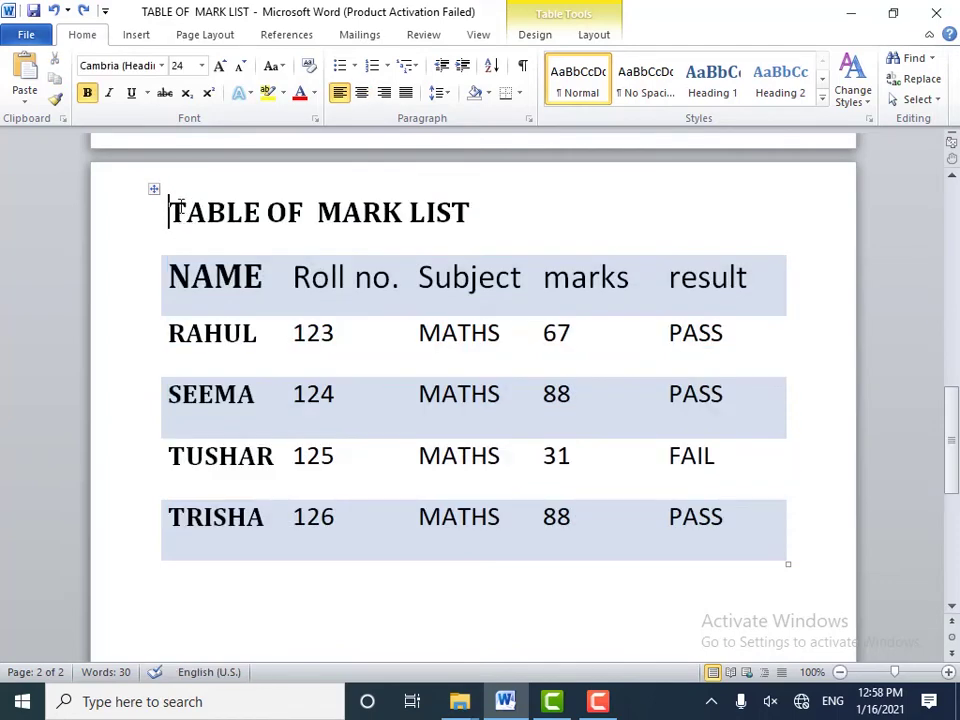
{"action": "left_click_drag", "start_coordinate": [172, 210], "coordinate": [287, 214]}
{"action": "left_click", "coordinate": [167, 300]}
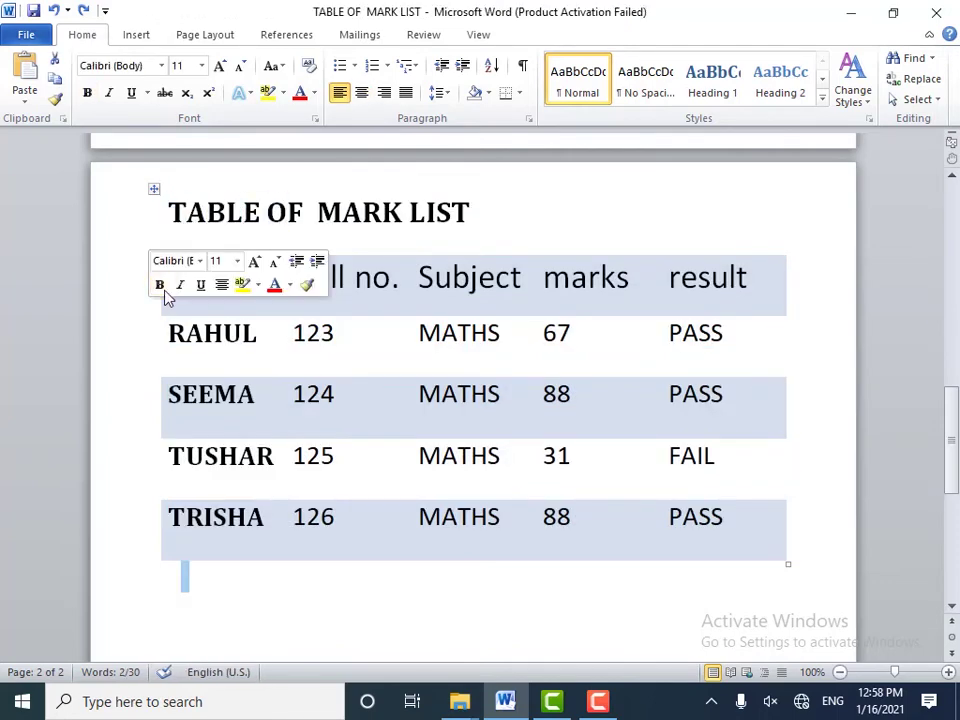
{"action": "left_click_drag", "start_coordinate": [165, 277], "coordinate": [753, 274]}
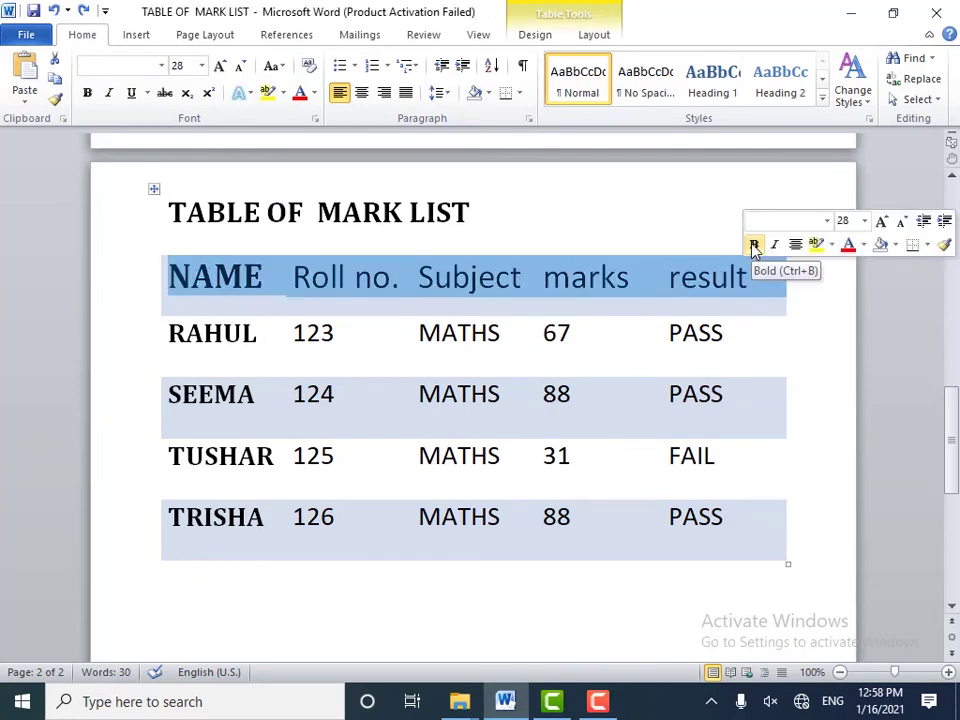
{"action": "left_click", "coordinate": [566, 17]}
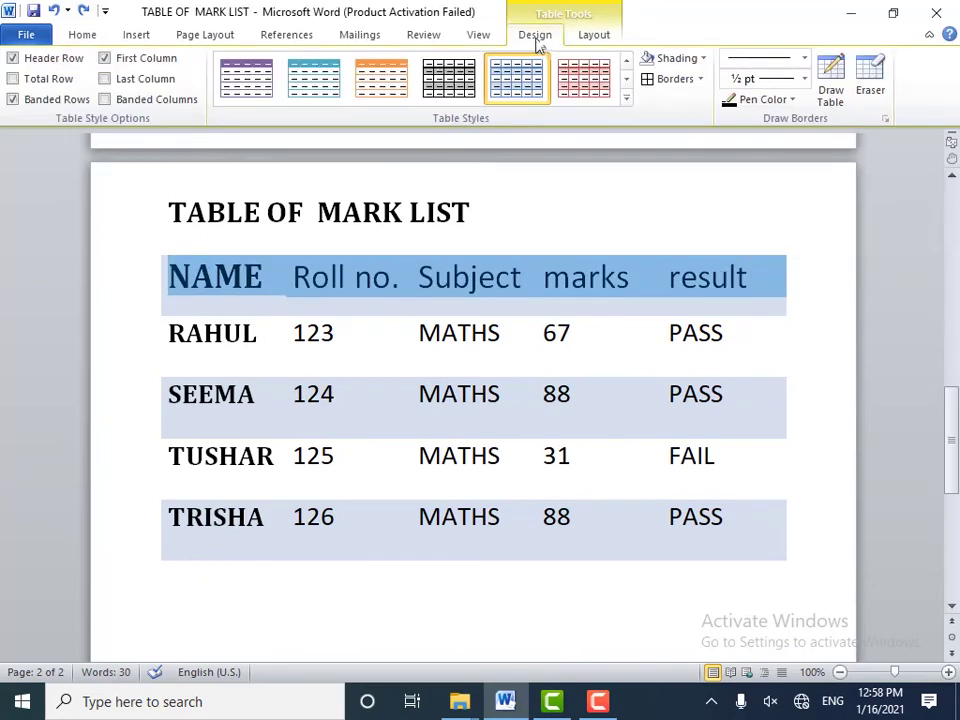
{"action": "left_click", "coordinate": [703, 80]}
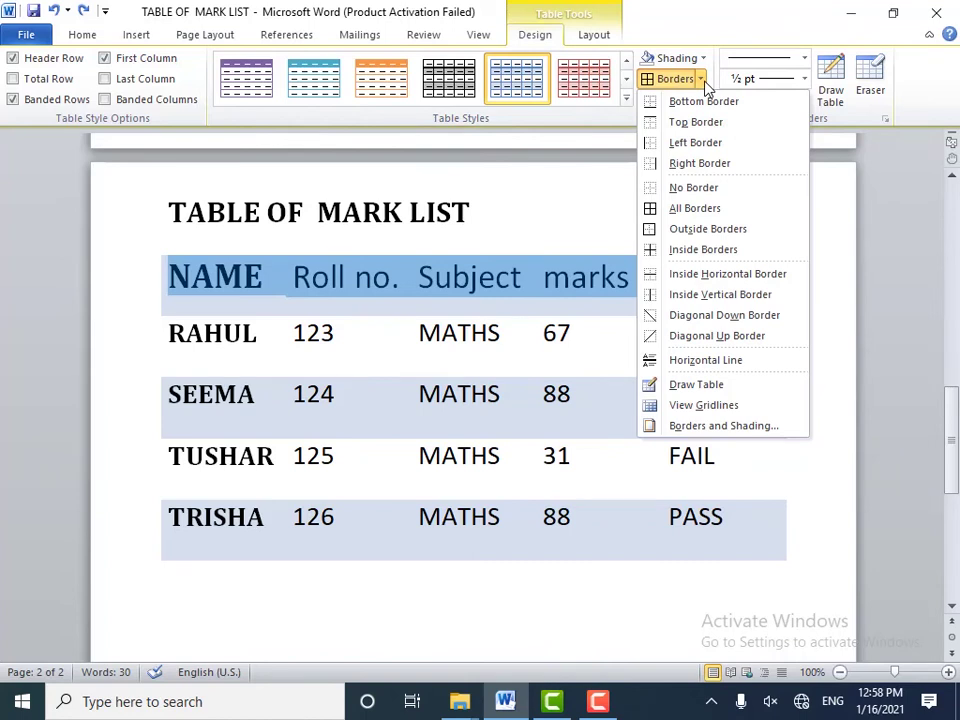
{"action": "left_click", "coordinate": [684, 212]}
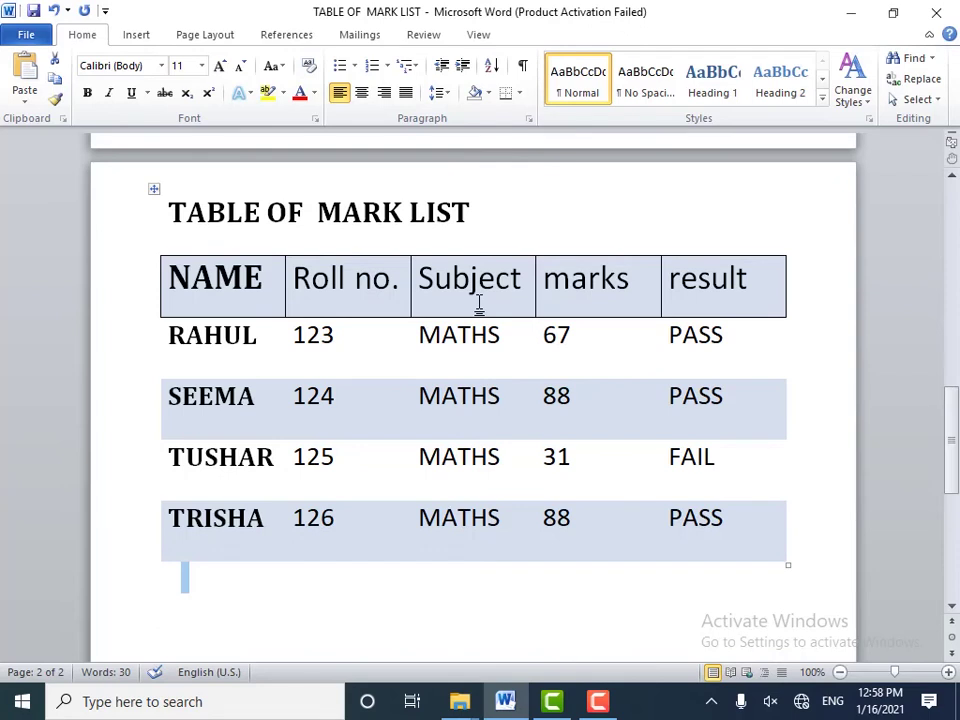
{"action": "left_click", "coordinate": [479, 305]}
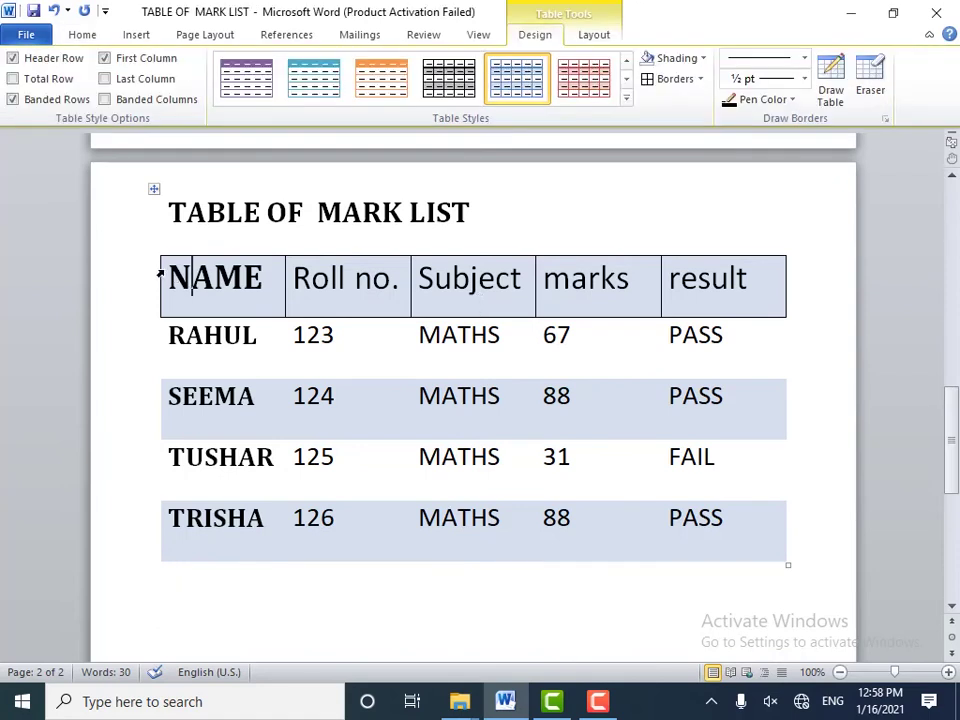
{"action": "left_click_drag", "start_coordinate": [161, 274], "coordinate": [795, 298]}
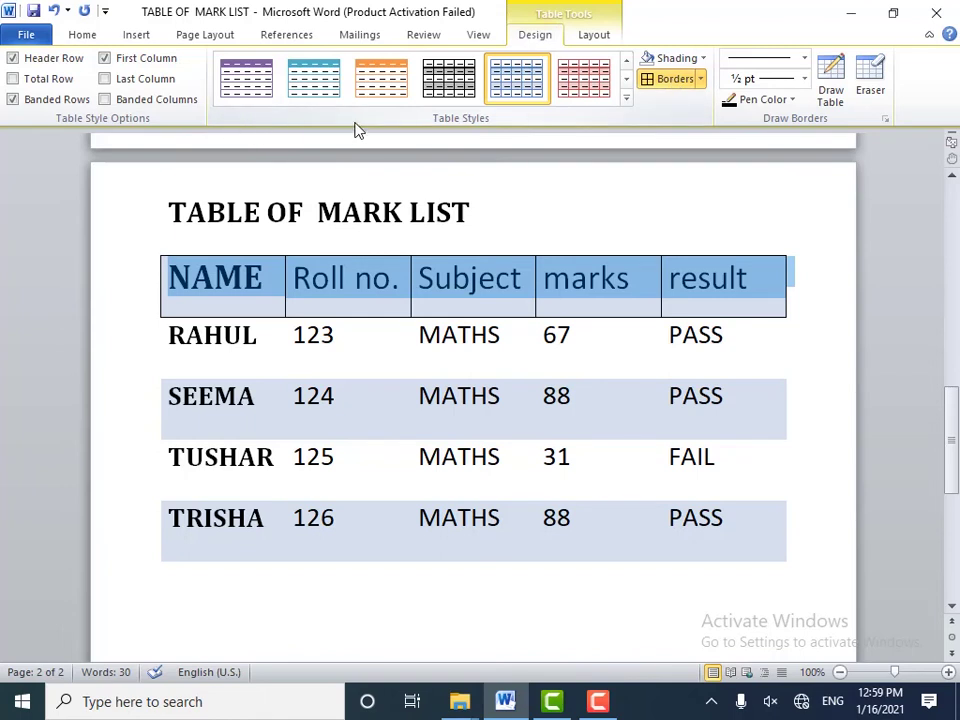
{"action": "left_click", "coordinate": [701, 80]}
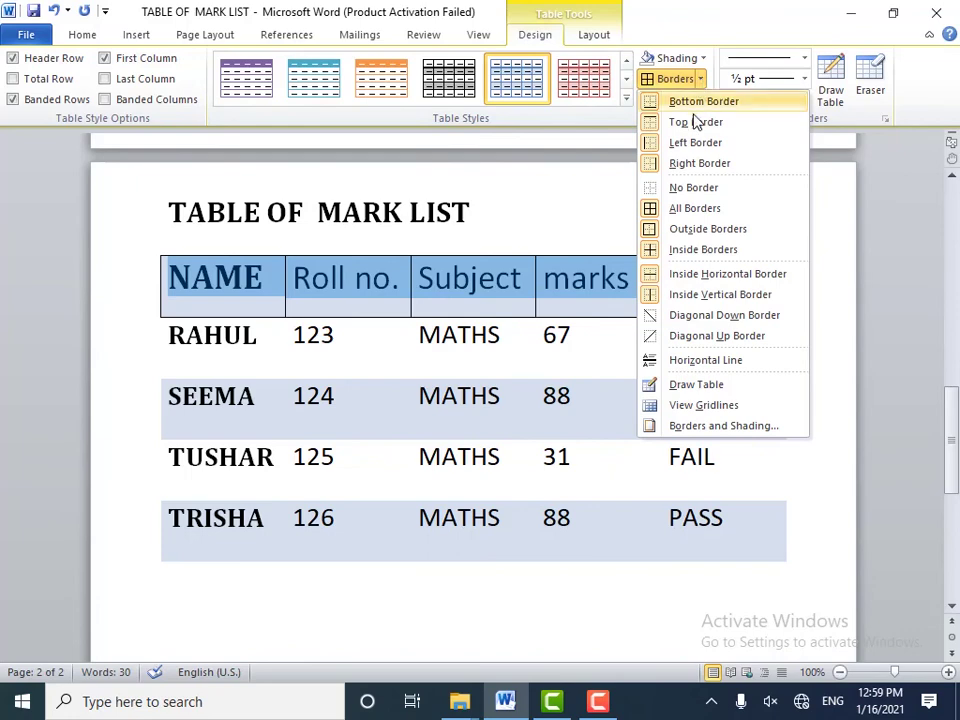
{"action": "left_click", "coordinate": [675, 189]}
{"action": "type", "text": "."}
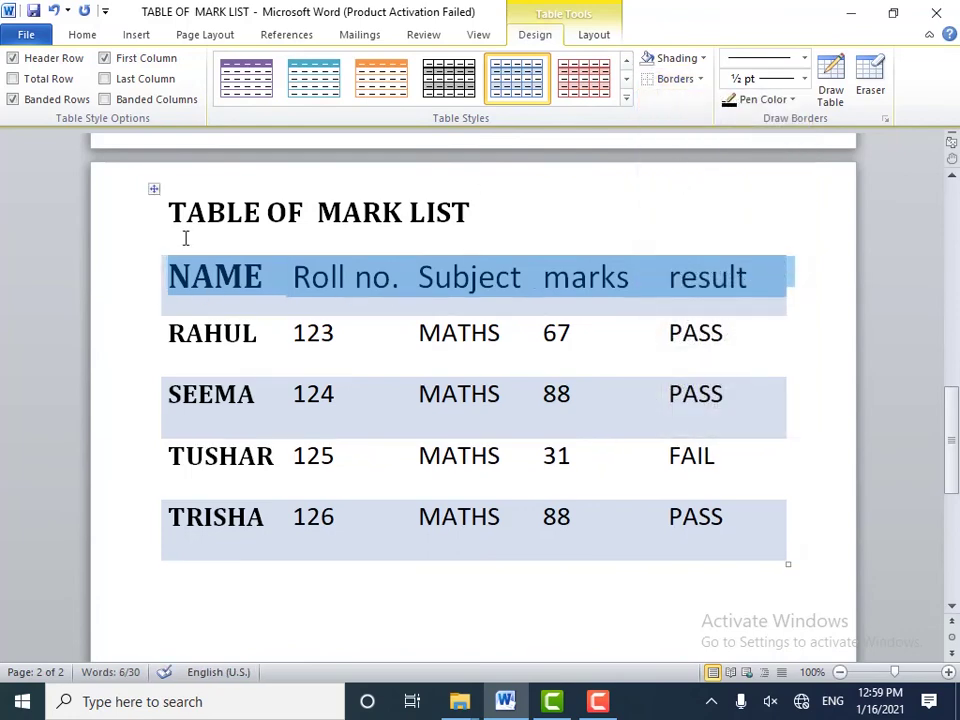